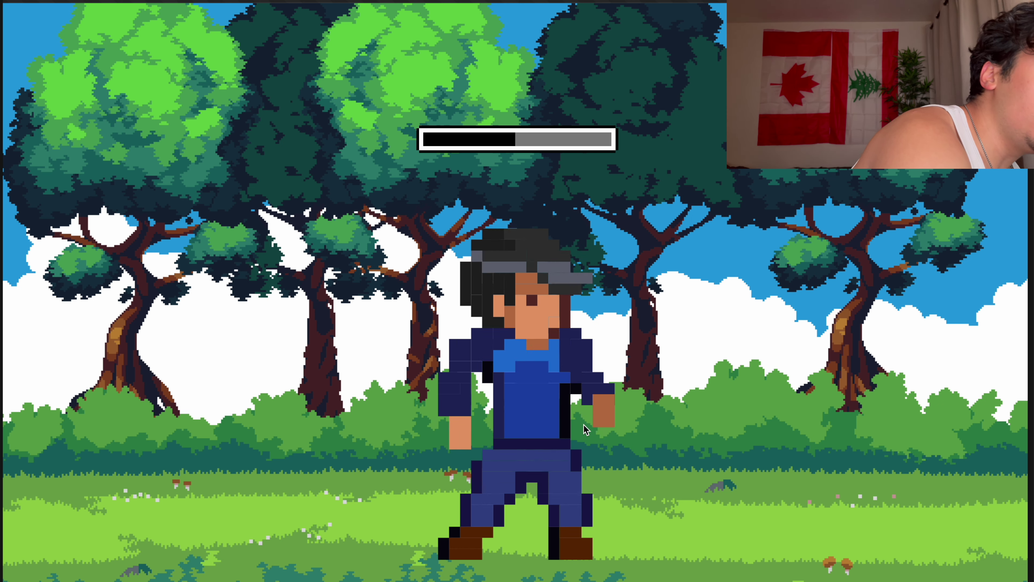
mouse_move(505, 576)
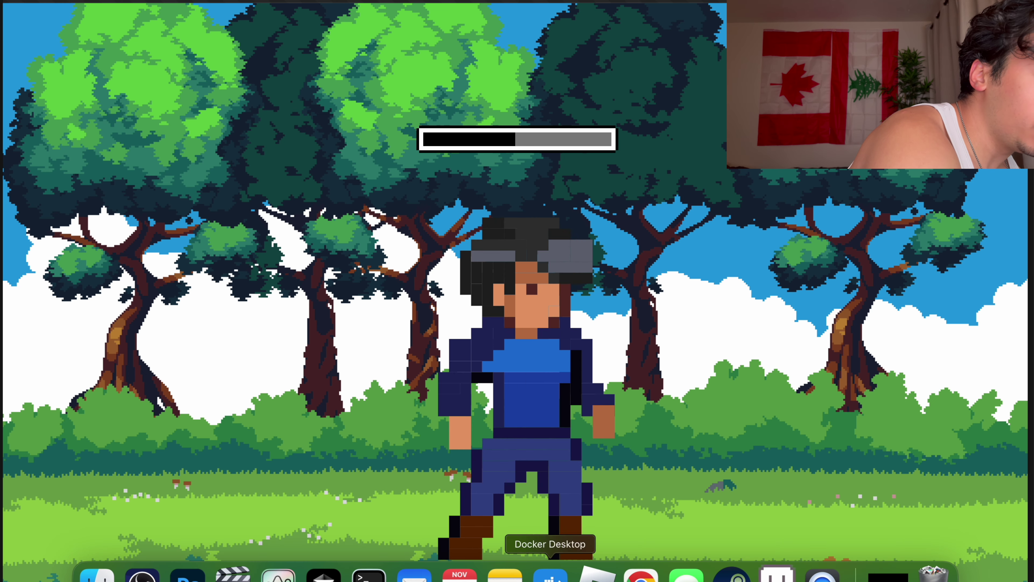
click(187, 574)
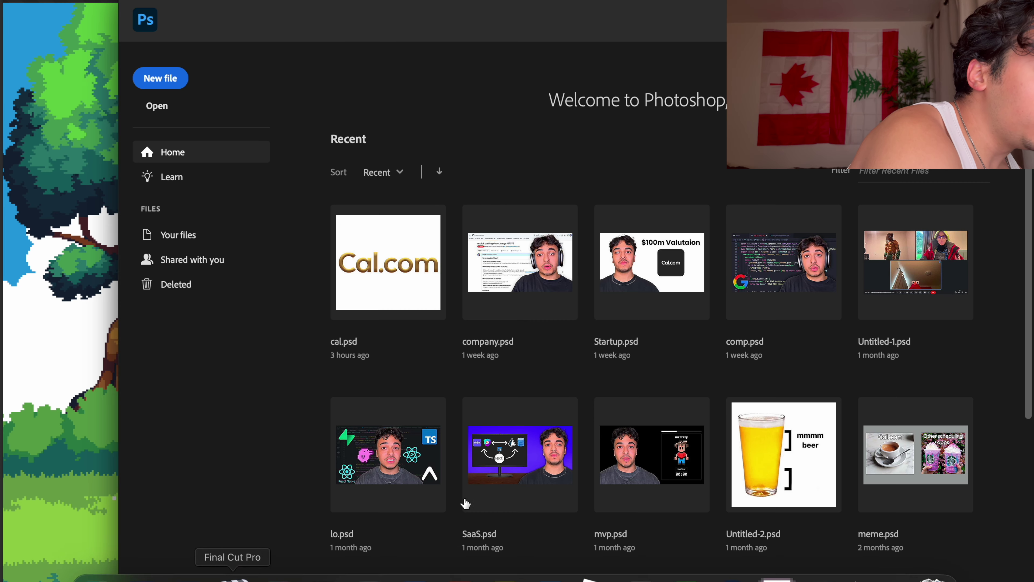
scroll(499, 315, down, 3)
scroll(501, 317, up, 3)
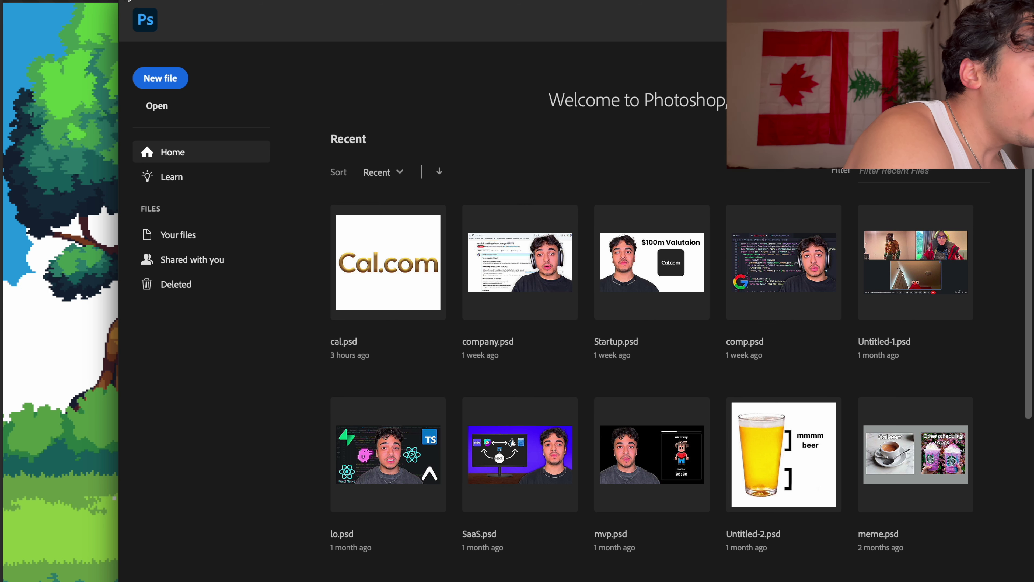
key(super+h)
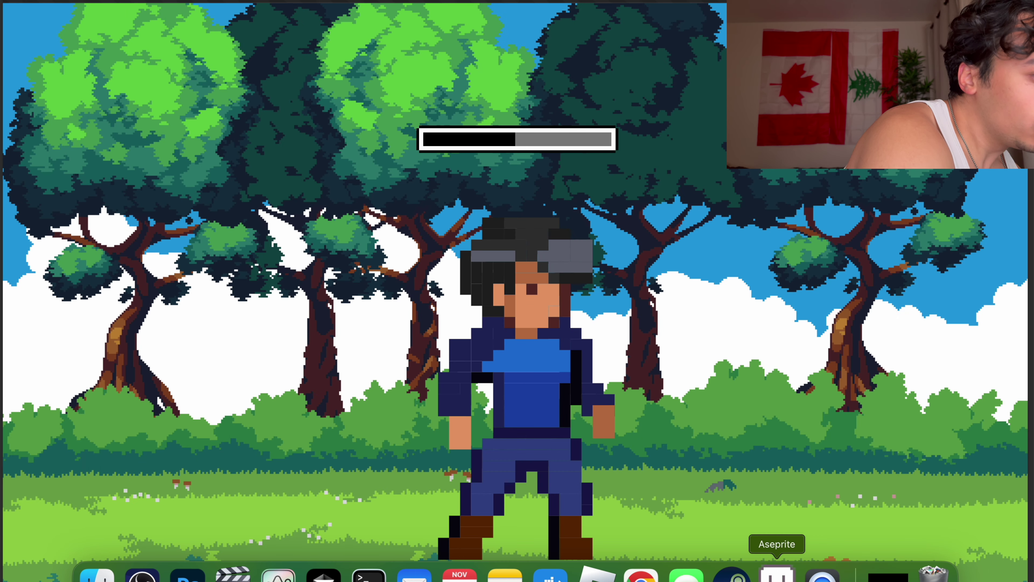
Switch to Aseprite and open the recent file my.aseprite containing the yellow progress bar
click(777, 574)
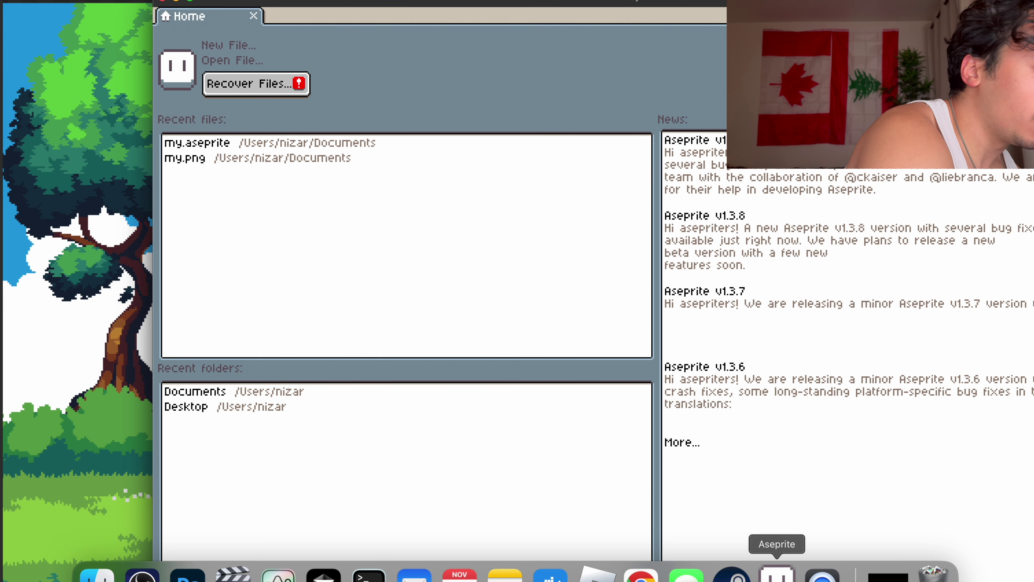
click(248, 144)
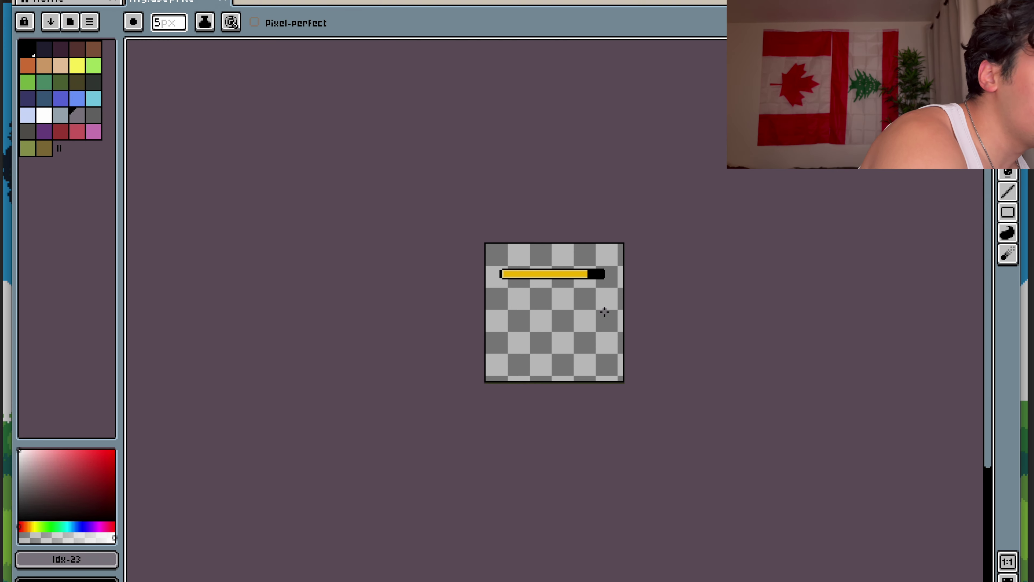
scroll(604, 312, up, 2)
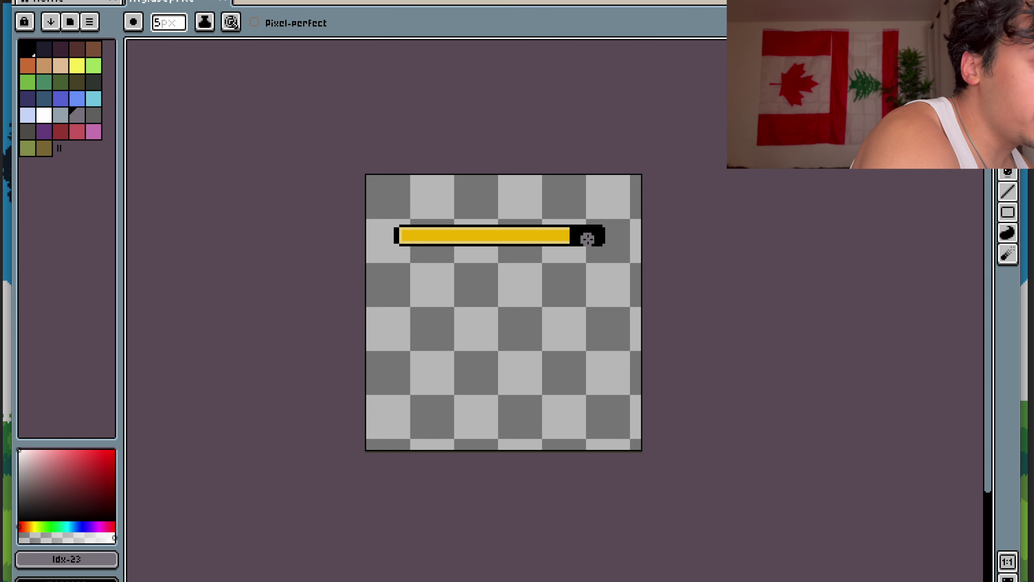
scroll(587, 238, up, 2)
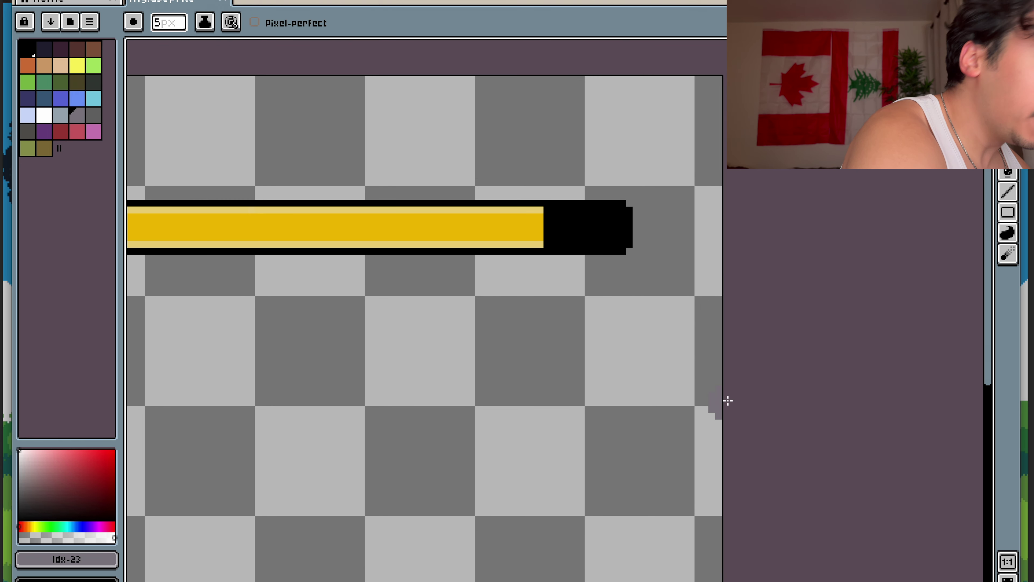
Choose pure red and paint a broad freehand shape below the yellow progress bar with the 5 px brush
click(112, 470)
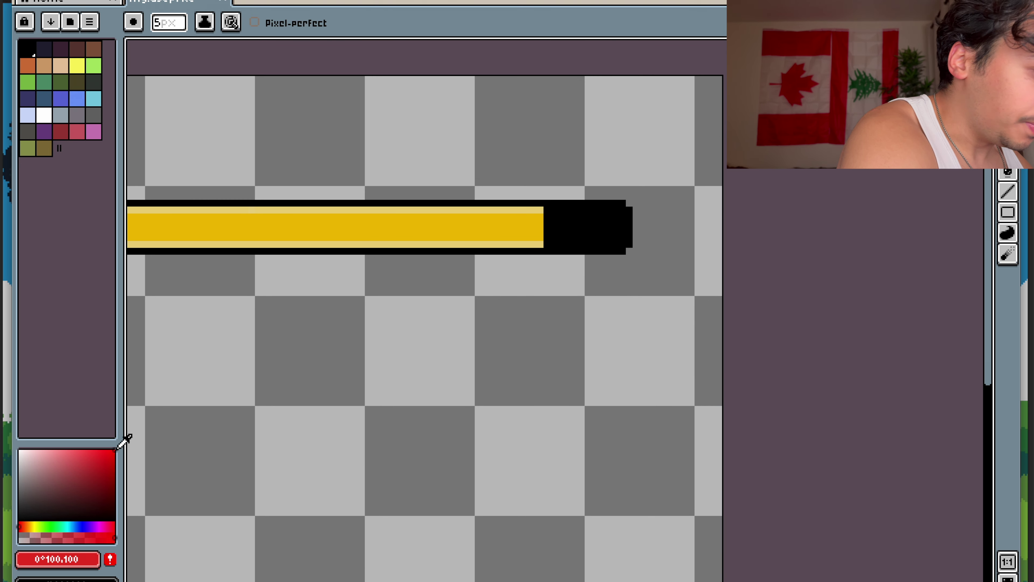
mouse_move(236, 422)
mouse_down()
mouse_move(535, 439)
mouse_move(622, 405)
mouse_up()
mouse_move(617, 366)
mouse_down()
mouse_move(224, 347)
mouse_move(325, 438)
mouse_move(507, 407)
mouse_move(555, 359)
mouse_move(561, 376)
mouse_up()
scroll(561, 376, down, 2)
click(516, 316)
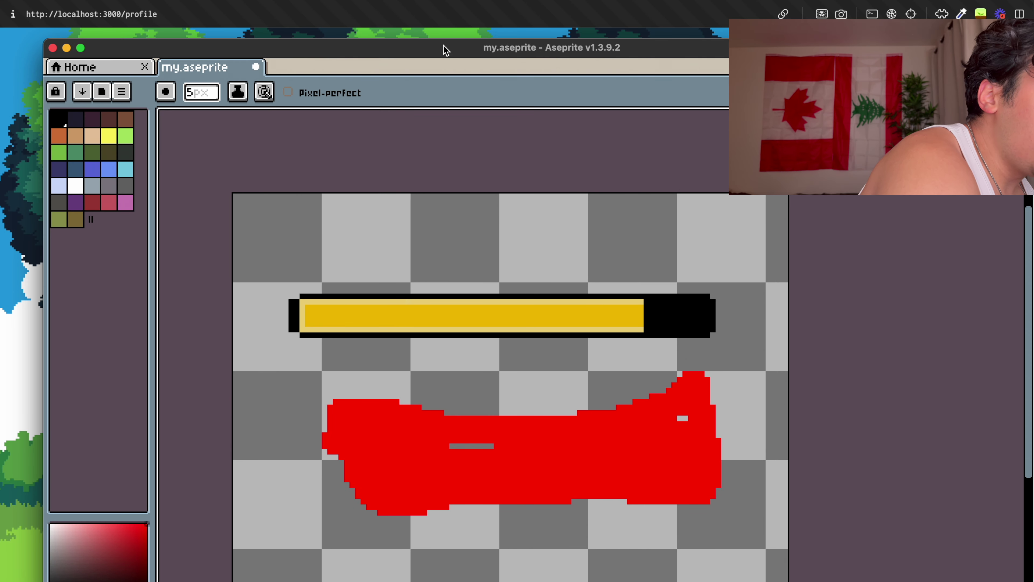
Move the Aseprite window out of the way and return to the localhost profile page in the browser
drag(445, 50, 514, 257)
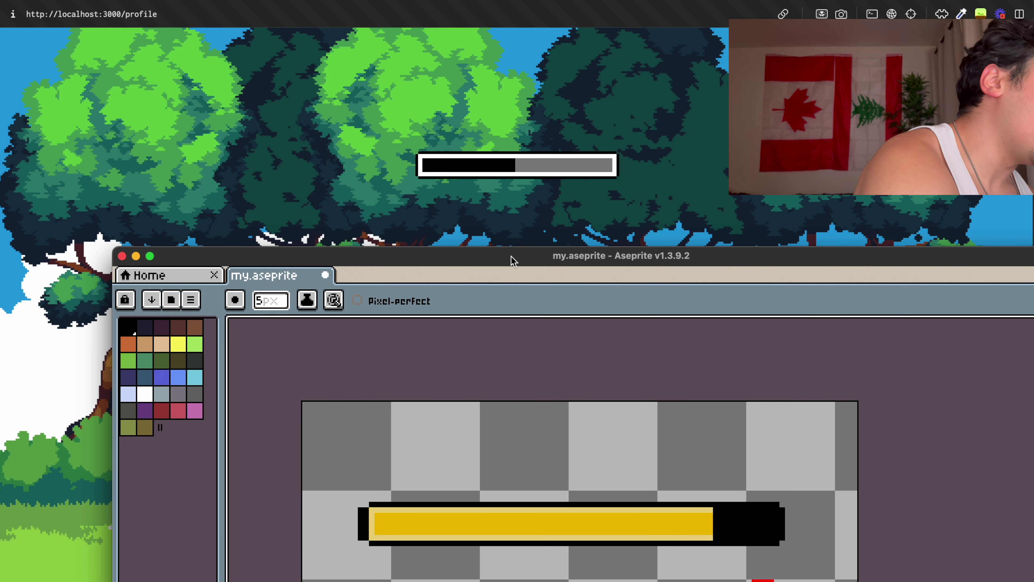
drag(510, 259, 515, 112)
click(341, 46)
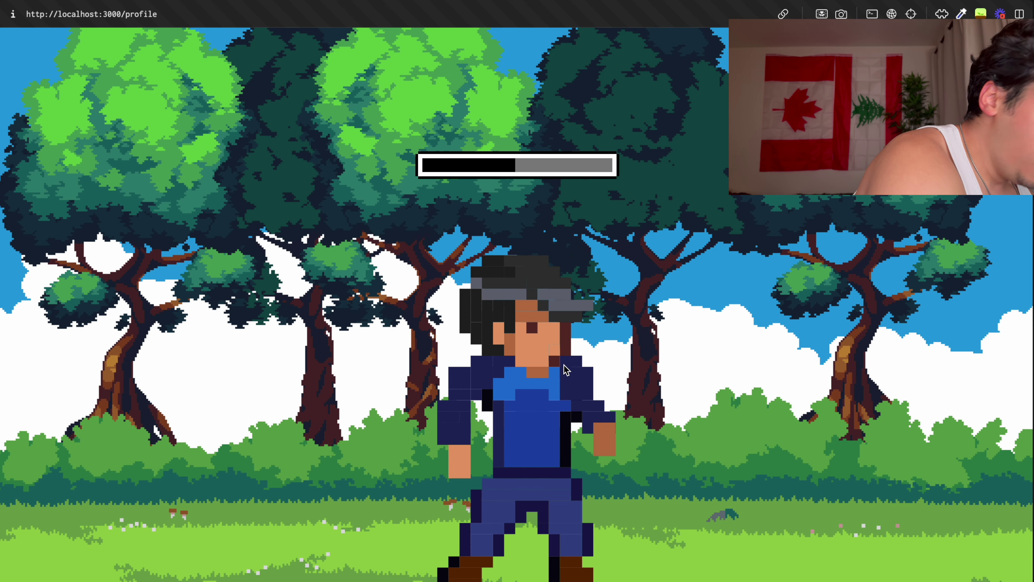
Switch to the Village Boy Figma file and examine the idle, running, jumping and falling frames in the Prototype section
mouse_move(2, 358)
click(38, 361)
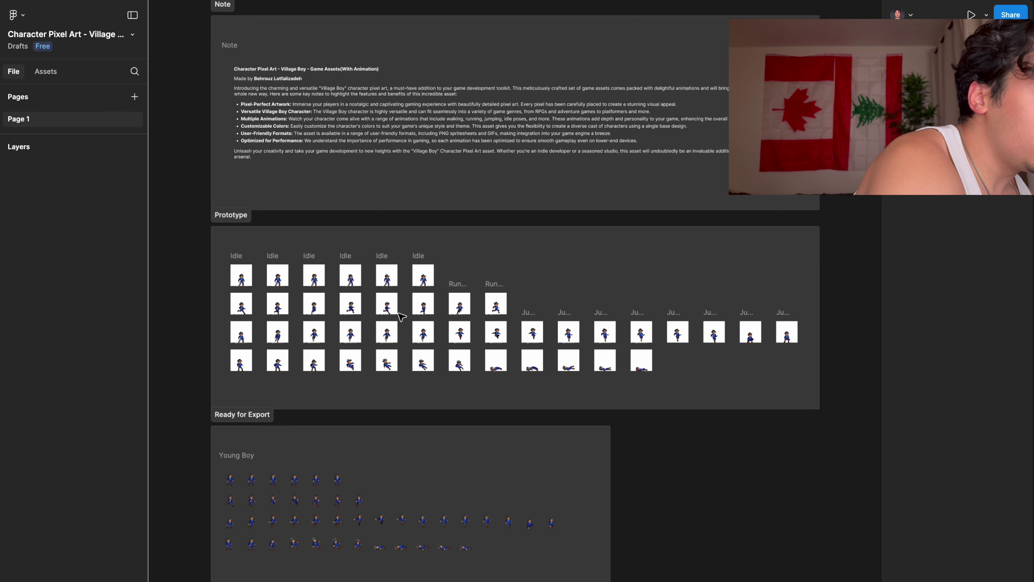
scroll(401, 316, up, 5)
scroll(401, 317, up, 10)
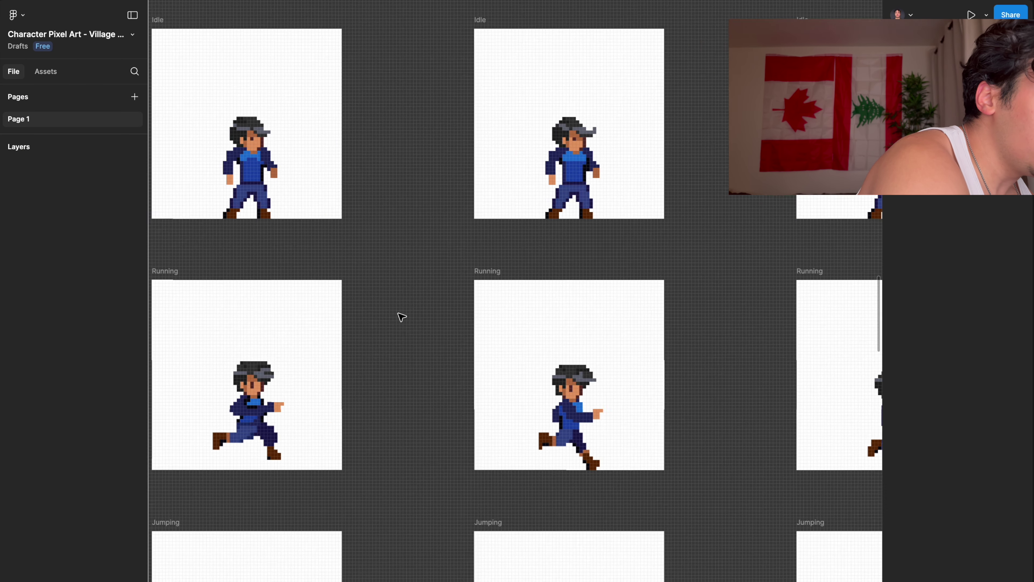
scroll(399, 315, left, 3)
scroll(464, 119, down, 10)
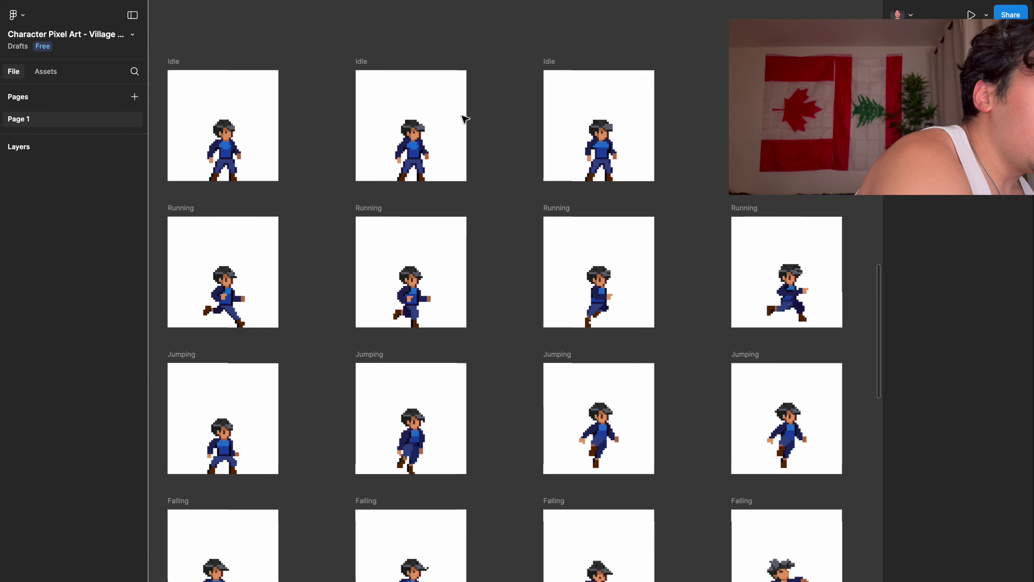
scroll(456, 285, up, 6)
scroll(453, 297, down, 10)
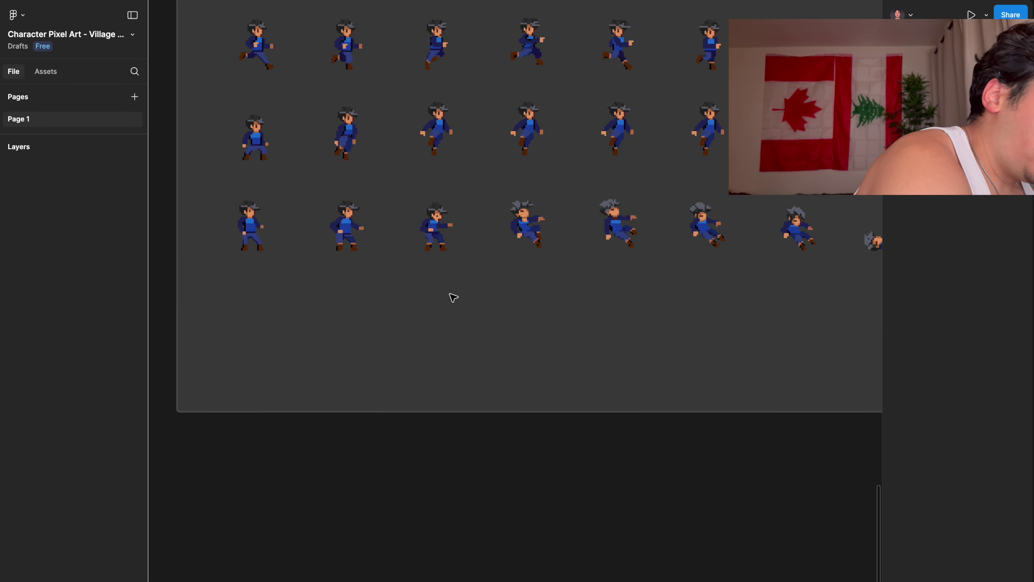
Examine the rows of Young Boy sprites in the Ready for Export section
scroll(453, 298, up, 5)
scroll(454, 298, left, 2)
scroll(453, 298, down, 3)
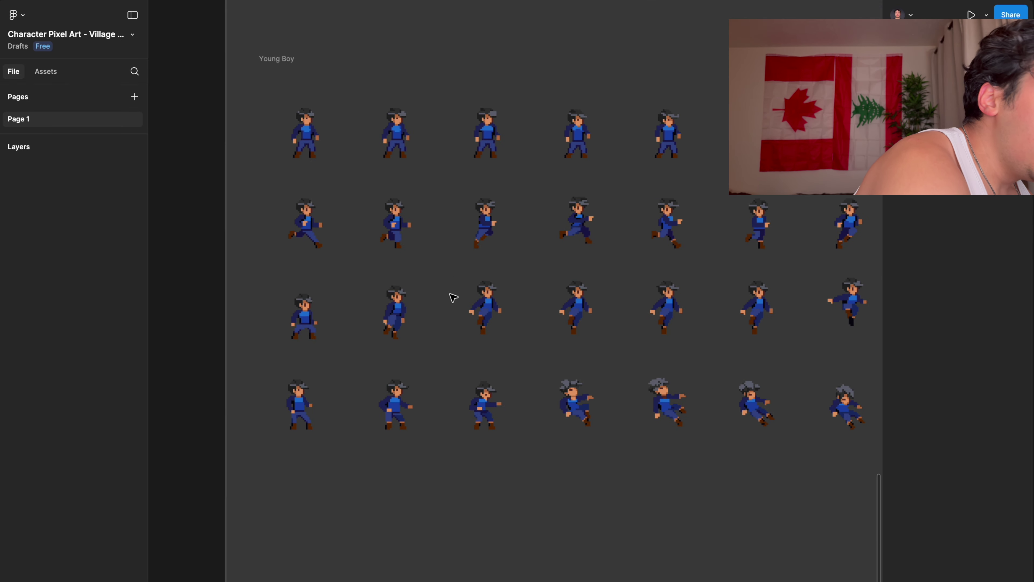
scroll(453, 297, up, 3)
scroll(453, 297, right, 2)
scroll(453, 297, up, 6)
scroll(453, 297, up, 2)
scroll(453, 297, left, 3)
scroll(453, 298, right, 2)
scroll(453, 297, down, 3)
scroll(453, 297, right, 2)
scroll(431, 328, down, 3)
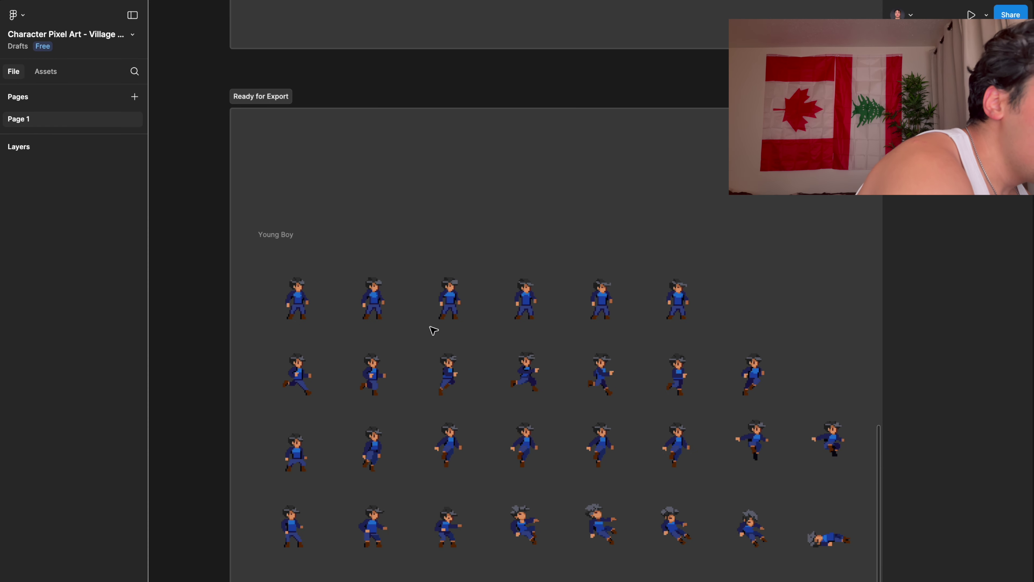
Inspect the first Young Boy idle sprites up close, down to their individual pixels
scroll(431, 328, up, 2)
scroll(433, 330, up, 8)
scroll(434, 330, down, 5)
scroll(433, 330, up, 5)
scroll(434, 330, up, 6)
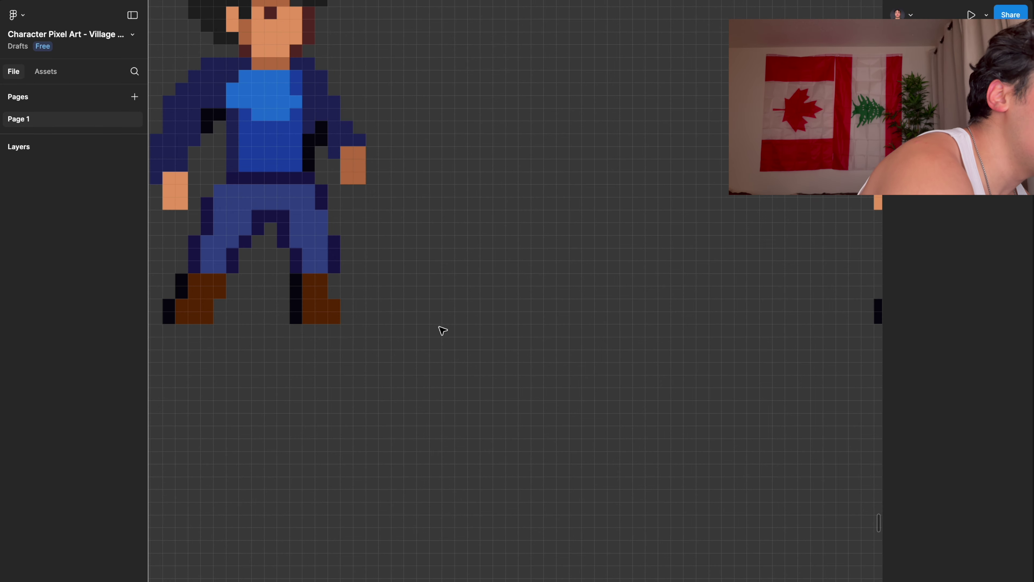
scroll(466, 339, up, 2)
scroll(466, 340, left, 2)
scroll(423, 215, down, 5)
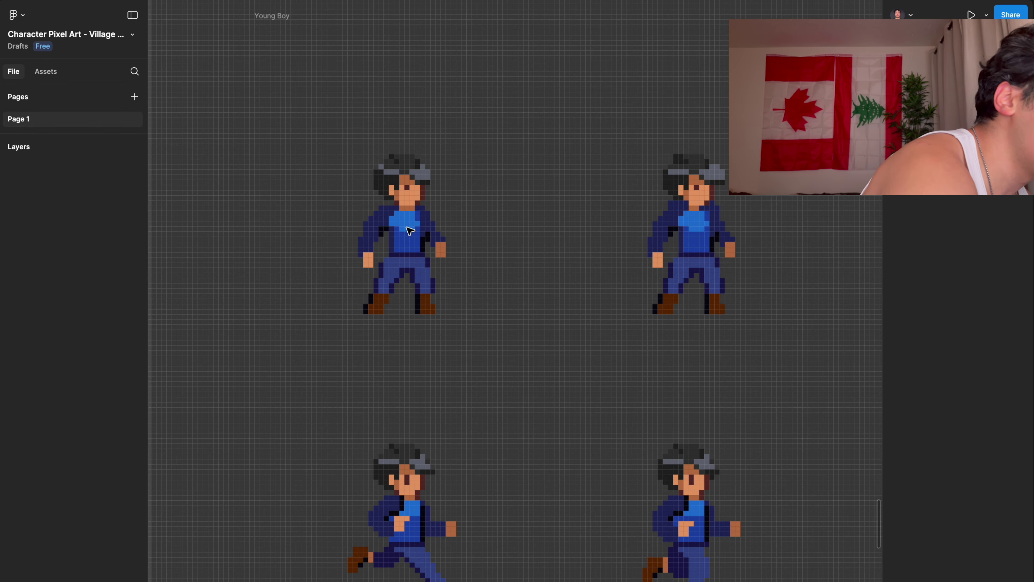
scroll(410, 231, down, 3)
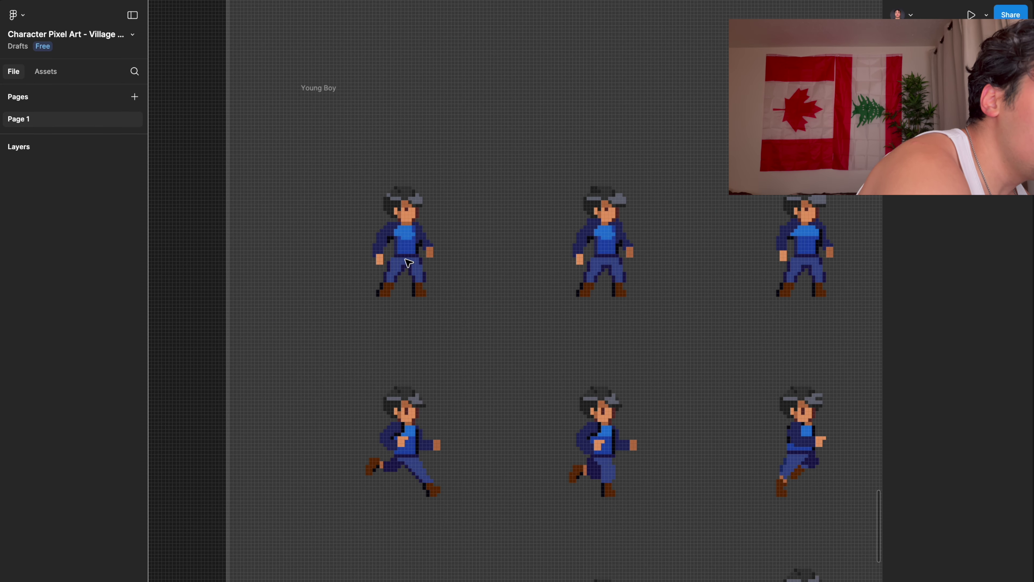
scroll(407, 262, up, 3)
scroll(407, 262, right, 2)
scroll(404, 262, up, 3)
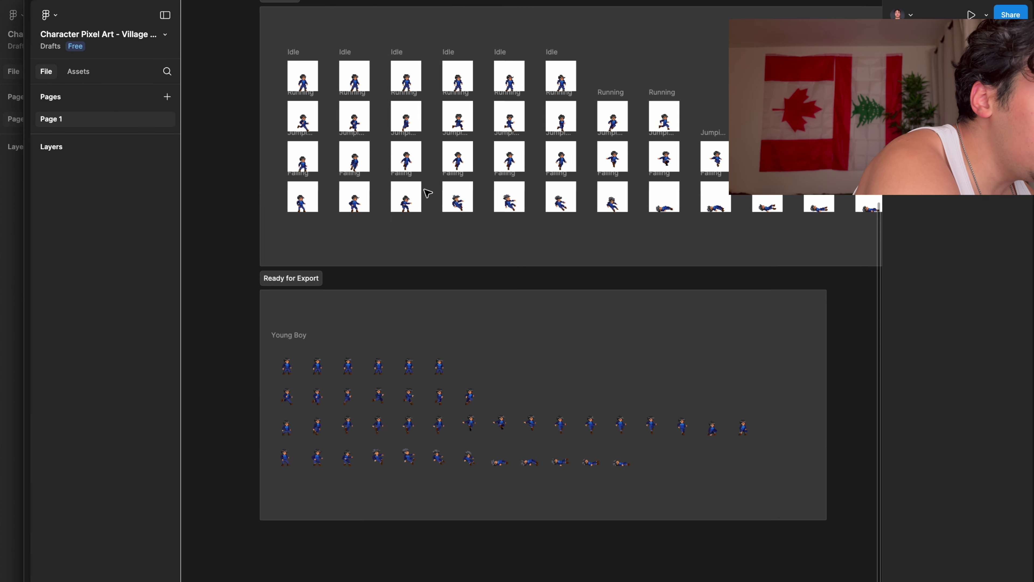
Compare the Prototype frames with the Ready for Export sprite rows on the Figma page
scroll(379, 186, up, 2)
scroll(329, 178, right, 1)
scroll(499, 183, down, 3)
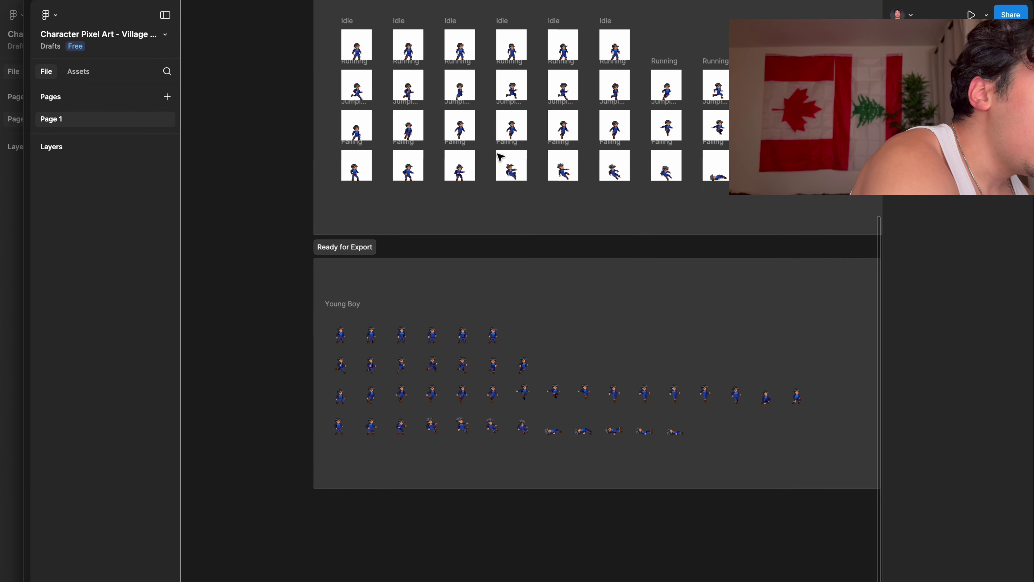
scroll(496, 247, up, 5)
scroll(538, 346, down, 5)
scroll(539, 345, down, 1)
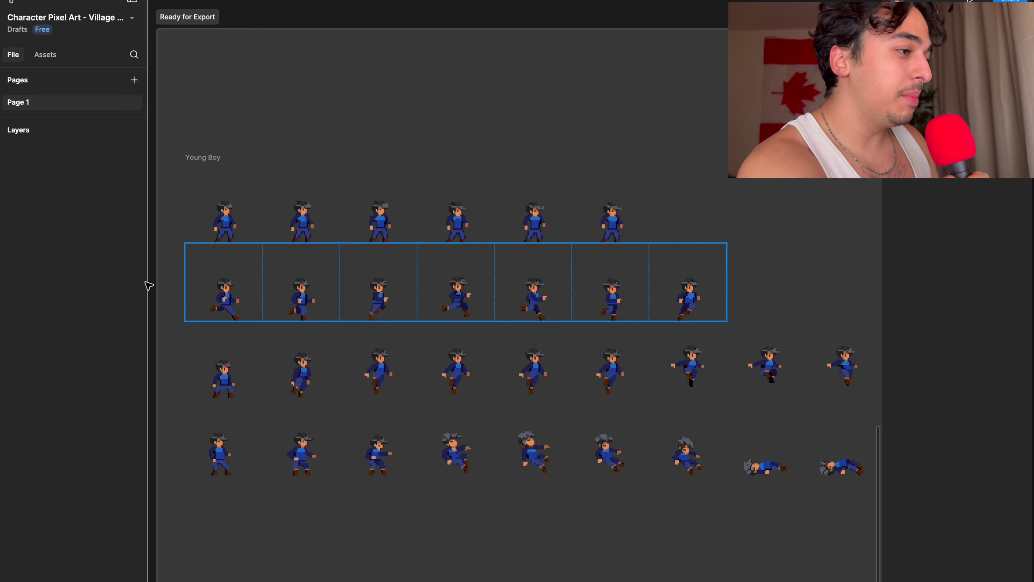
Return to the localhost profile page and review the background and progress bar markup in page.tsx beside it
mouse_move(12, 342)
click(57, 380)
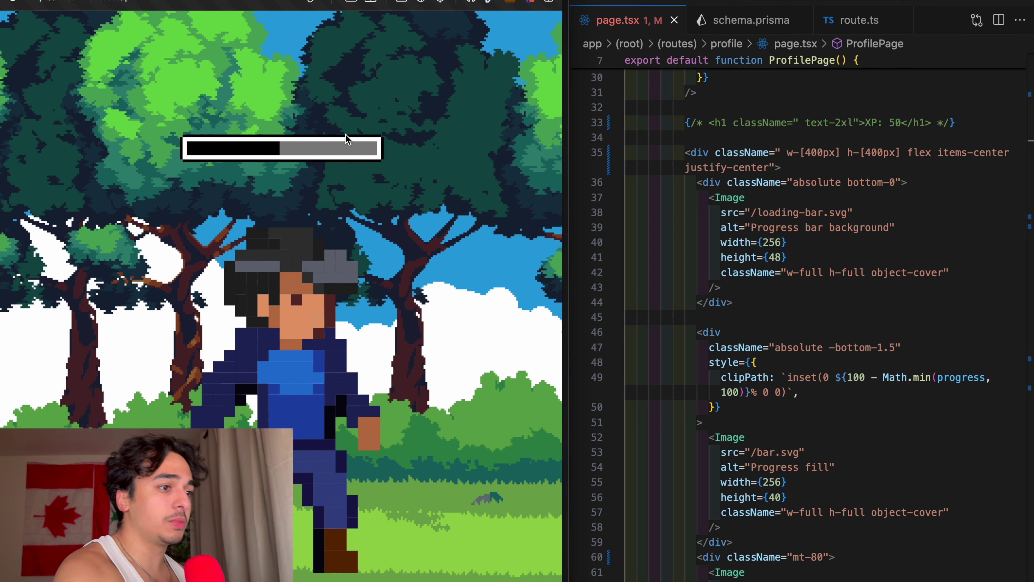
click(788, 227)
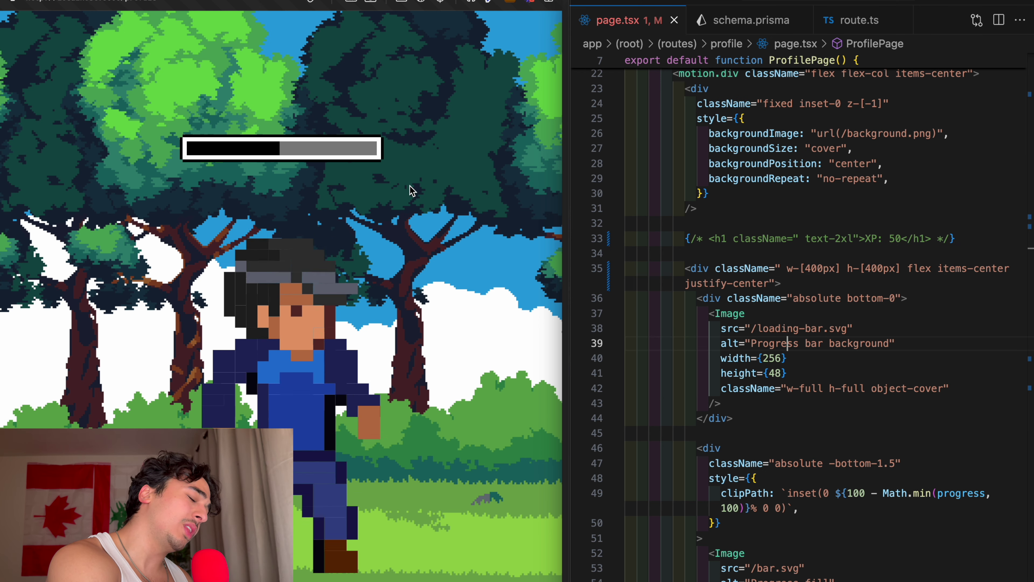
scroll(876, 405, up, 7)
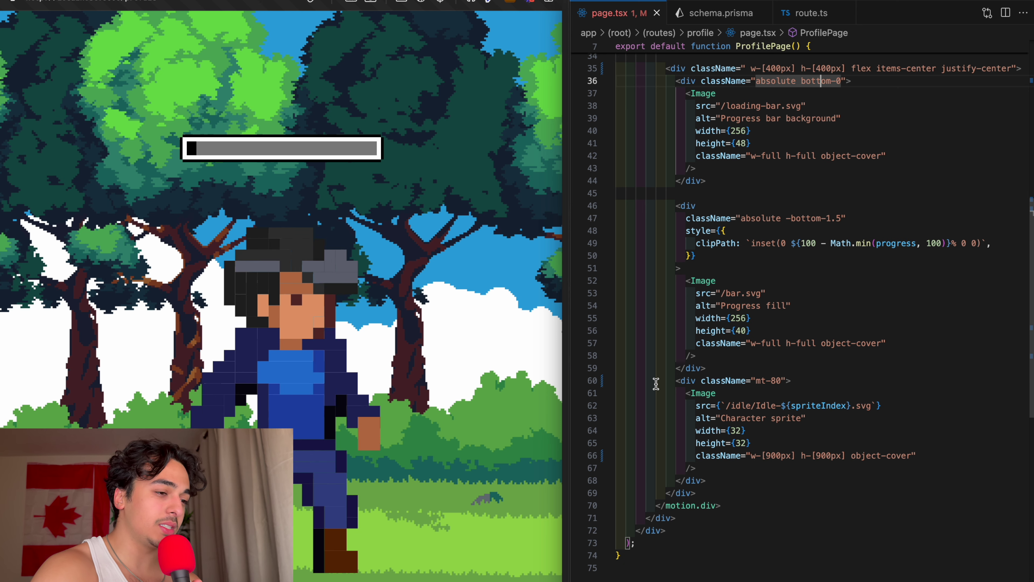
Reopen the character Figma file beside the code and widen the browser window to examine the full idle sprite row
click(1, 405)
mouse_move(2, 405)
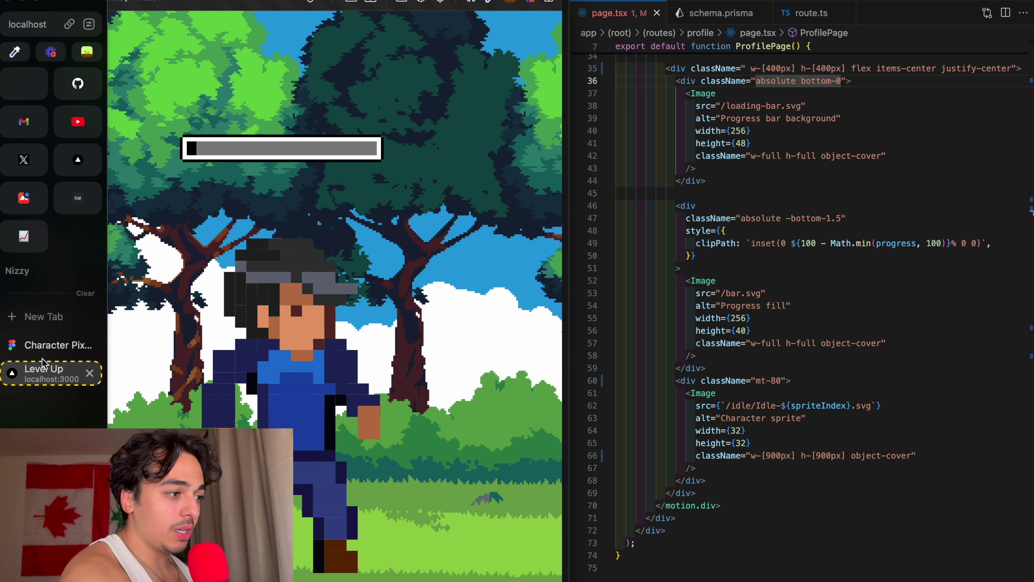
click(41, 352)
scroll(329, 319, down, 3)
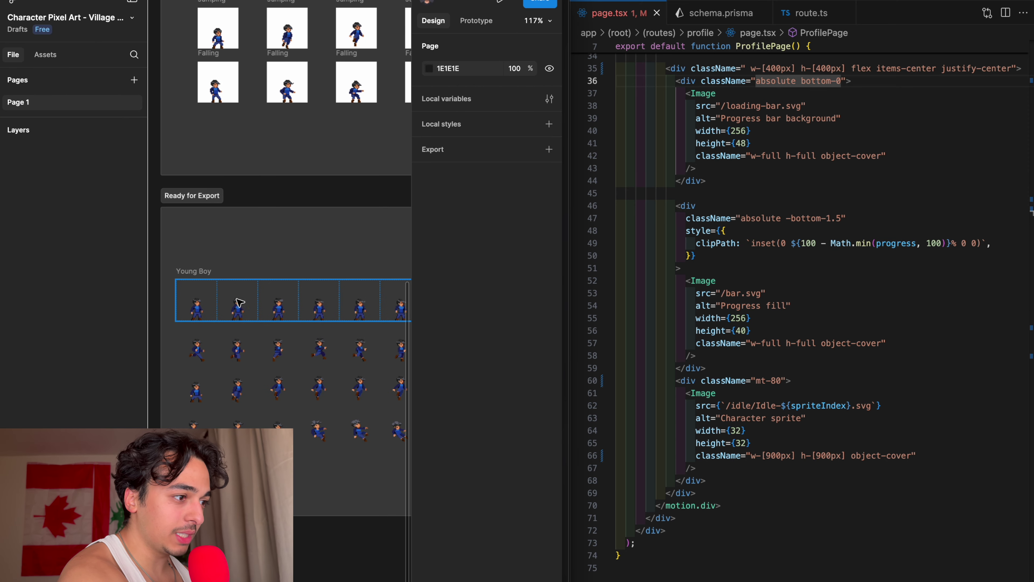
scroll(244, 303, down, 2)
scroll(281, 275, up, 5)
scroll(281, 276, up, 1)
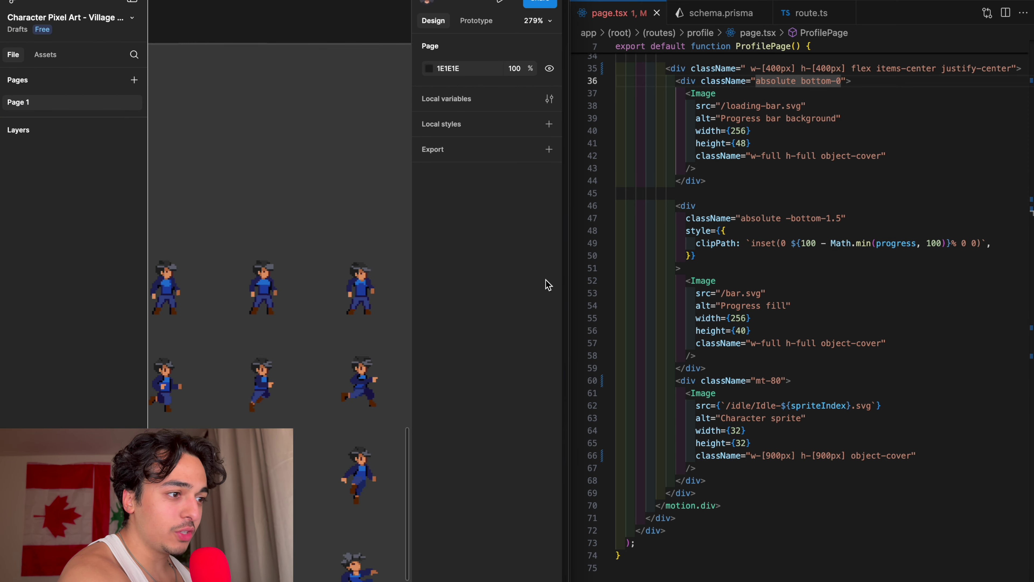
drag(570, 277, 1016, 285)
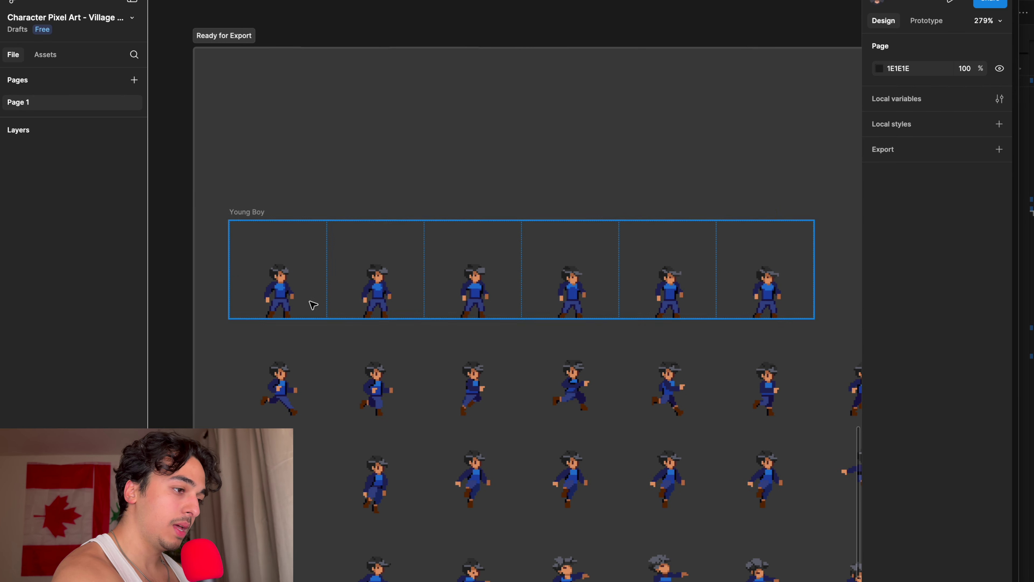
Switch back to the code editor, show the project file explorer and collapse the app folder
click(1030, 332)
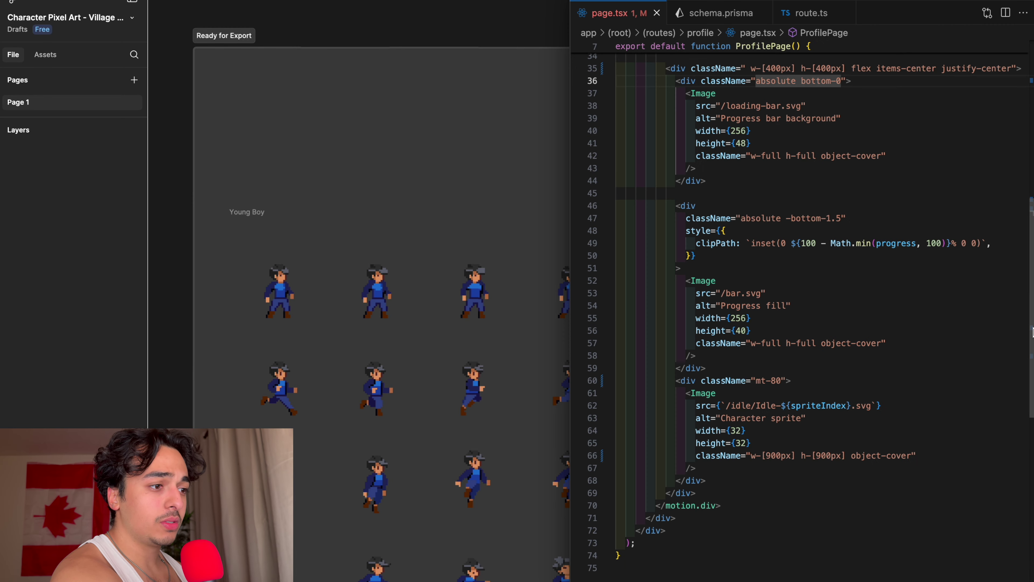
key(super+b)
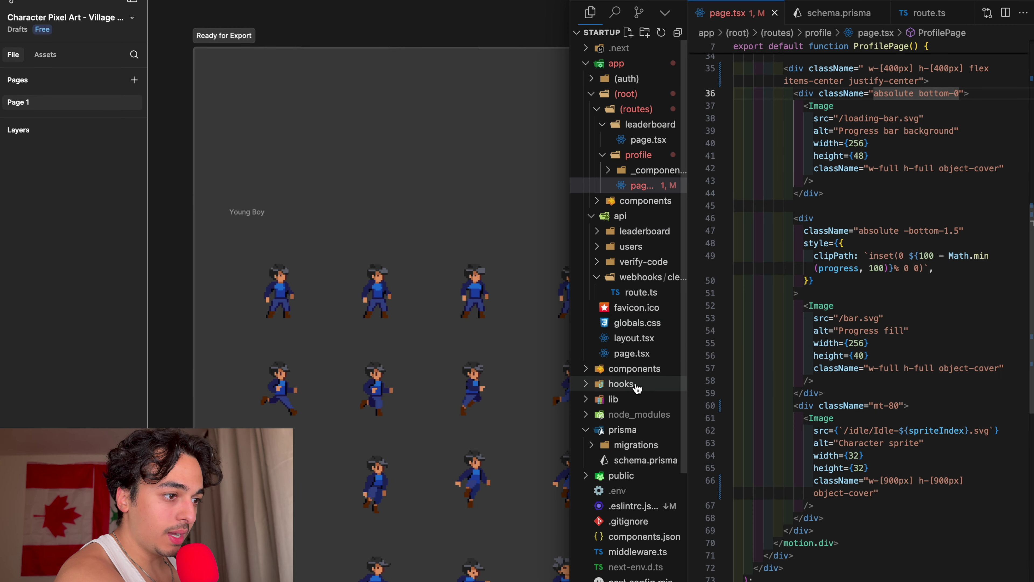
click(623, 78)
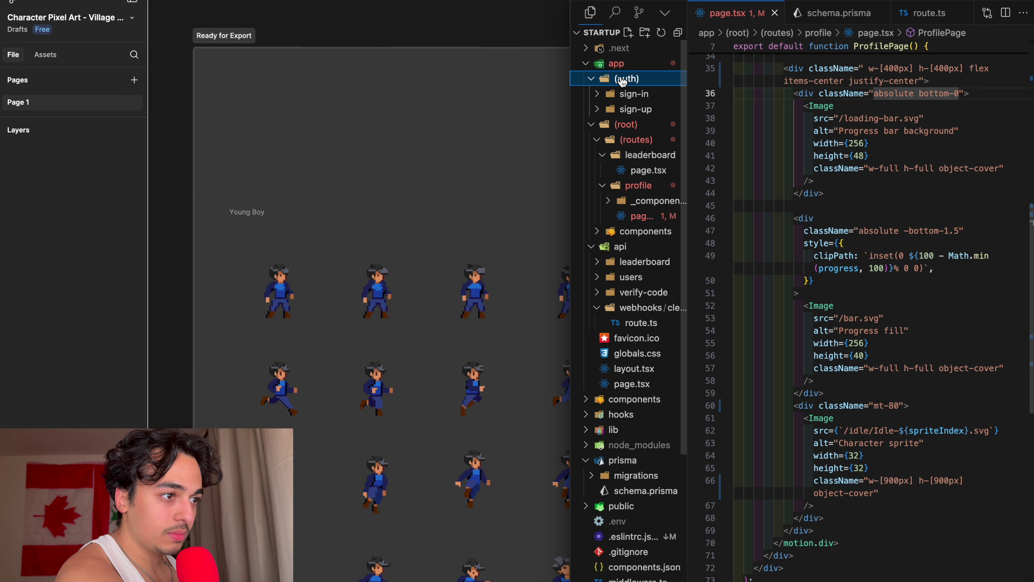
click(609, 63)
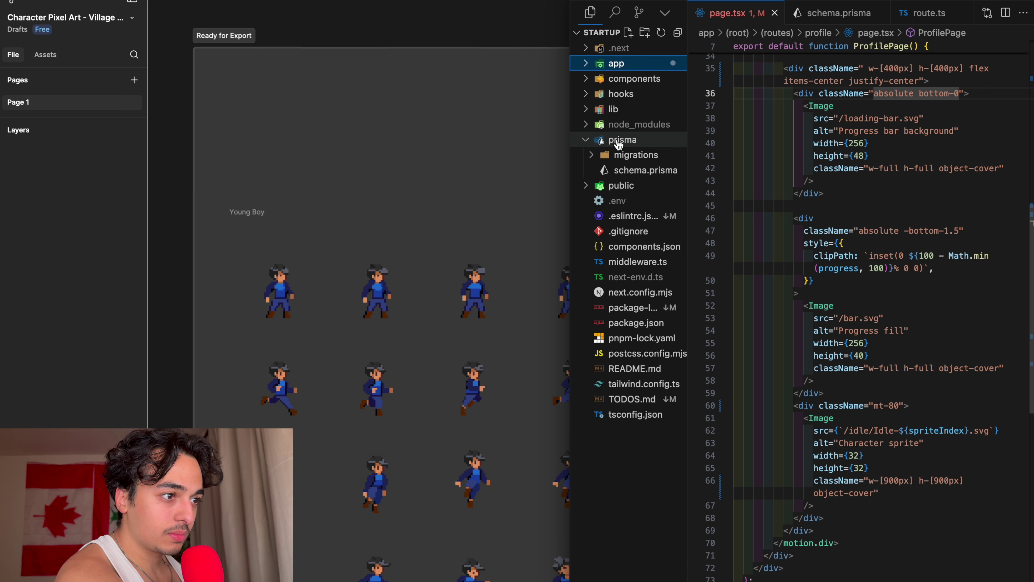
Collapse the (auth), (root), api and prisma folders in the project explorer, and expand the idle folder inside public
click(623, 64)
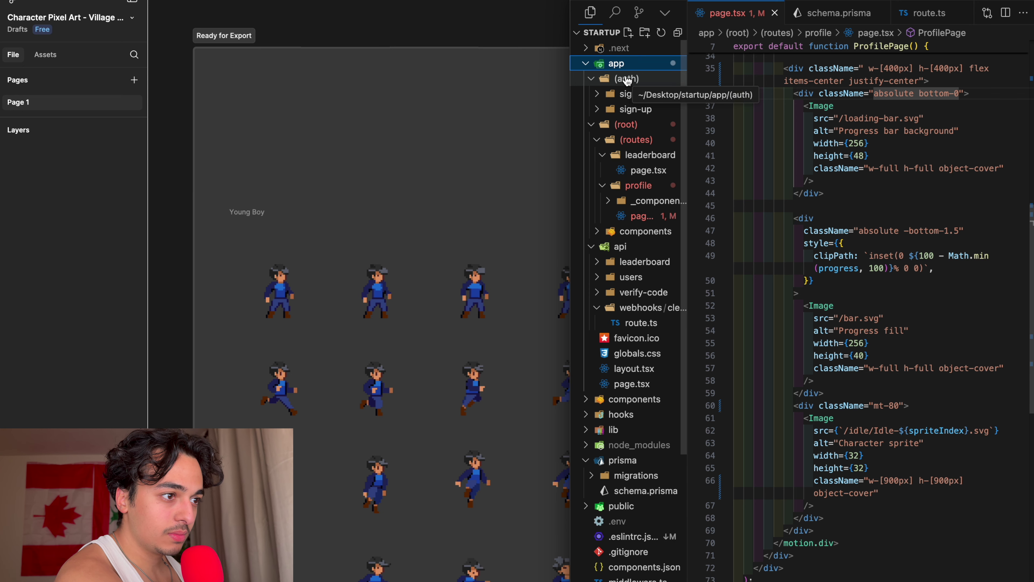
click(626, 78)
click(626, 94)
click(620, 109)
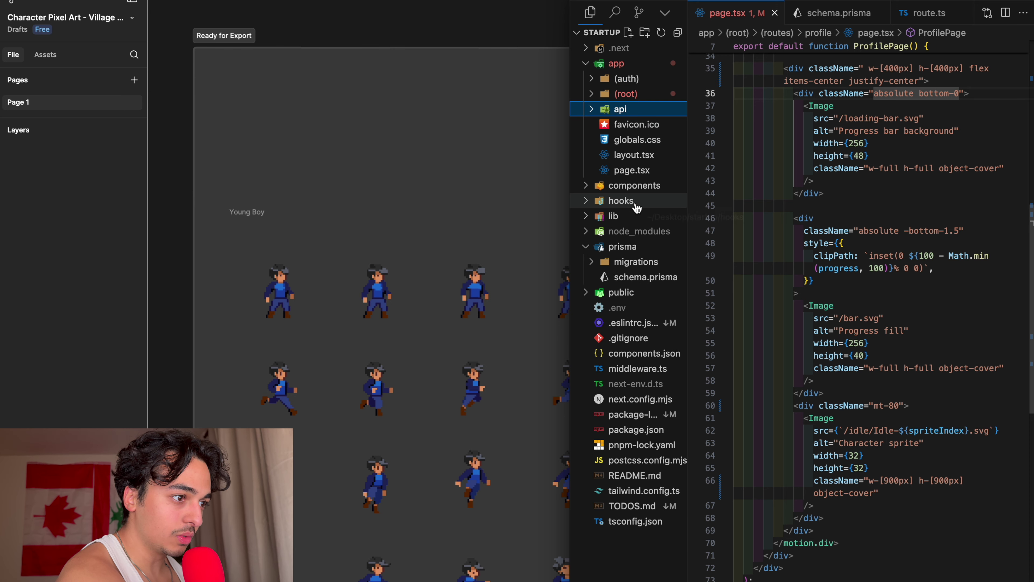
click(622, 247)
click(620, 261)
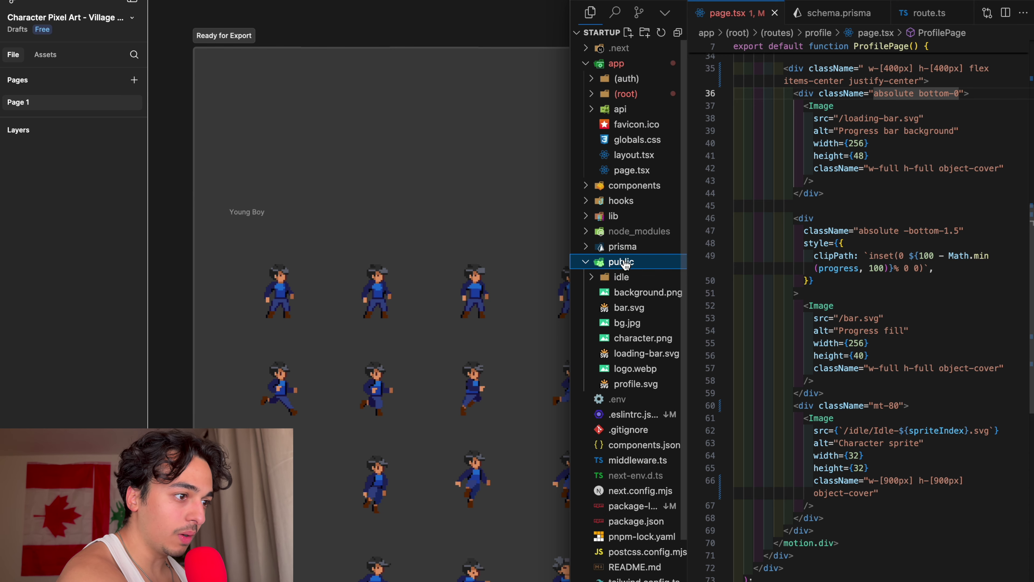
click(621, 277)
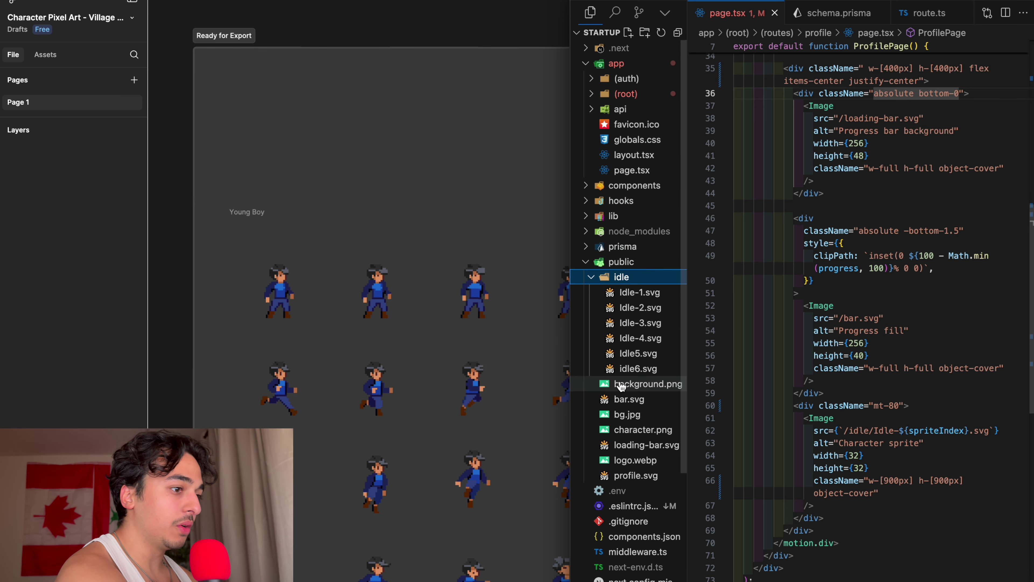
Preview the exported sprite files in public/idle one after another, from Idle-1.svg to Idle5.svg
click(633, 298)
click(631, 308)
click(629, 323)
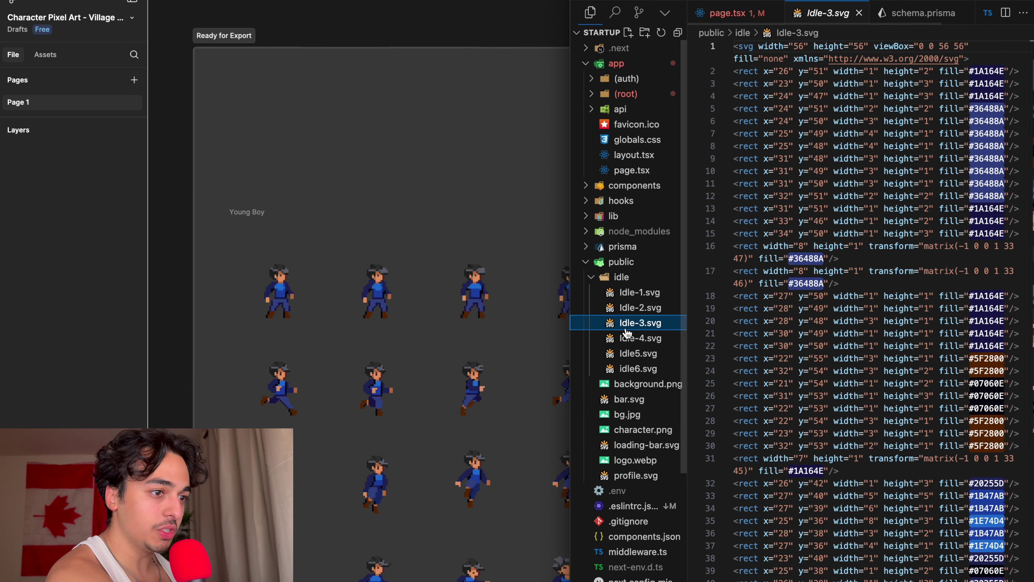
click(626, 337)
click(623, 353)
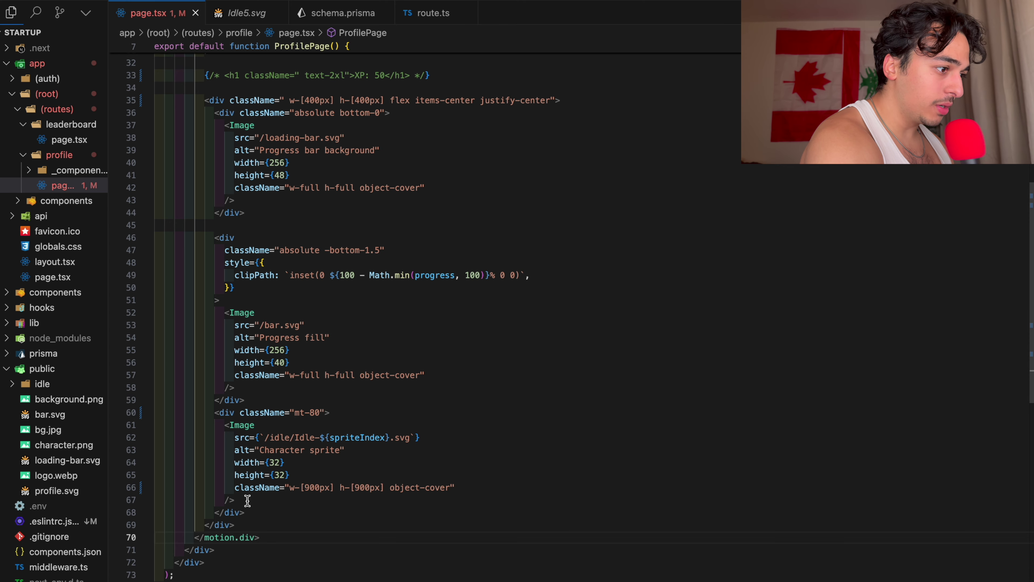
Highlight the character sprite Image block in the profile page.tsx and examine its src path built from spriteIndex
drag(247, 500, 217, 425)
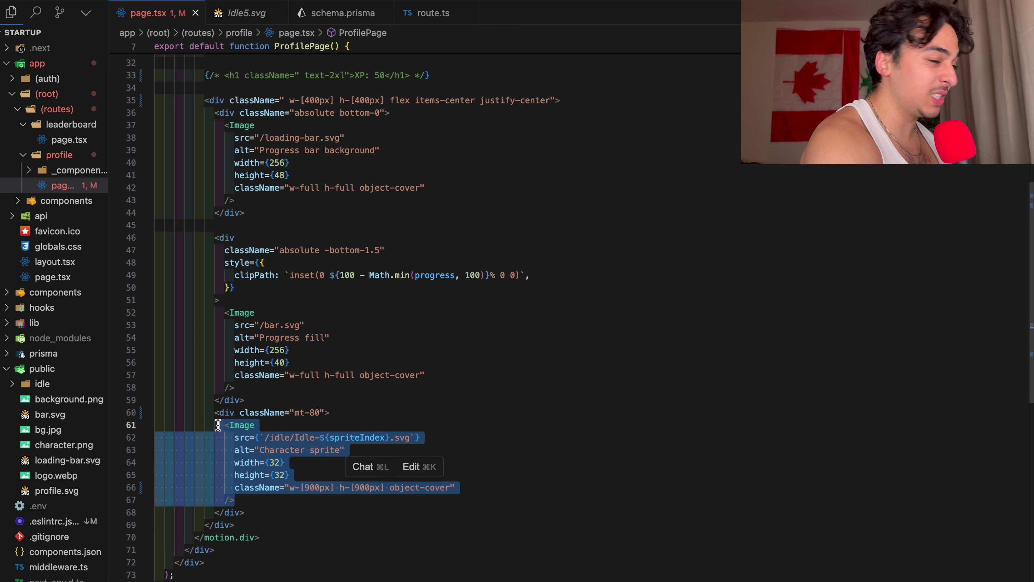
click(320, 532)
drag(222, 425, 267, 503)
click(285, 526)
click(390, 438)
Review the useEffect interval, the spriteIndex state declaration and the 250 ms delay at the start of ProfilePage
scroll(454, 512, up, 10)
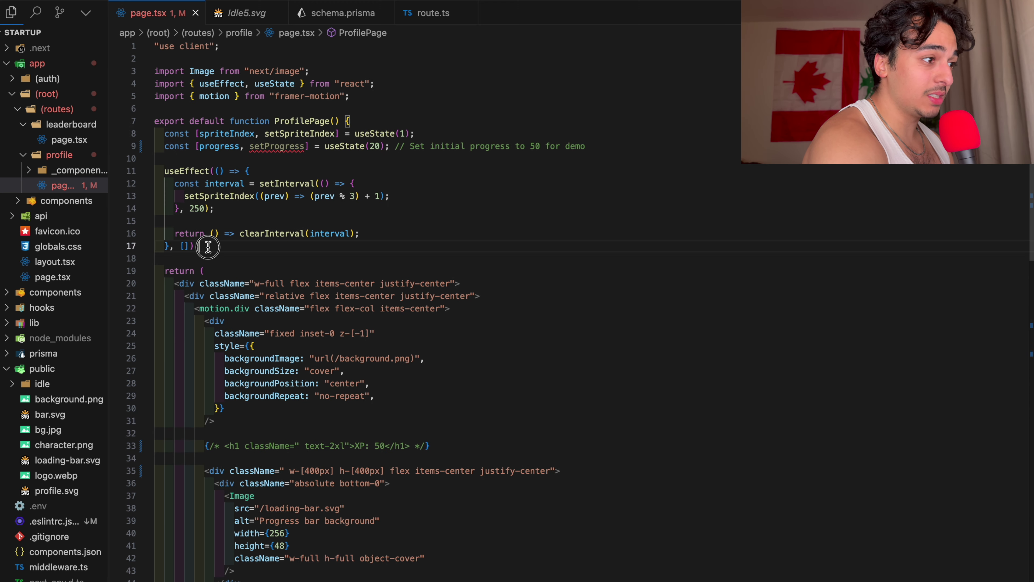
drag(205, 243, 155, 172)
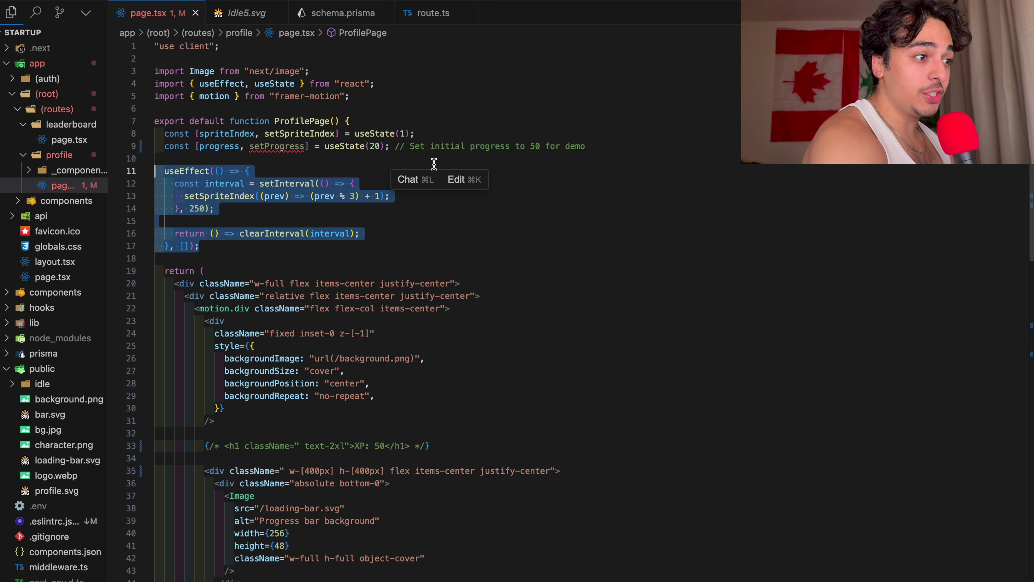
drag(415, 133, 169, 132)
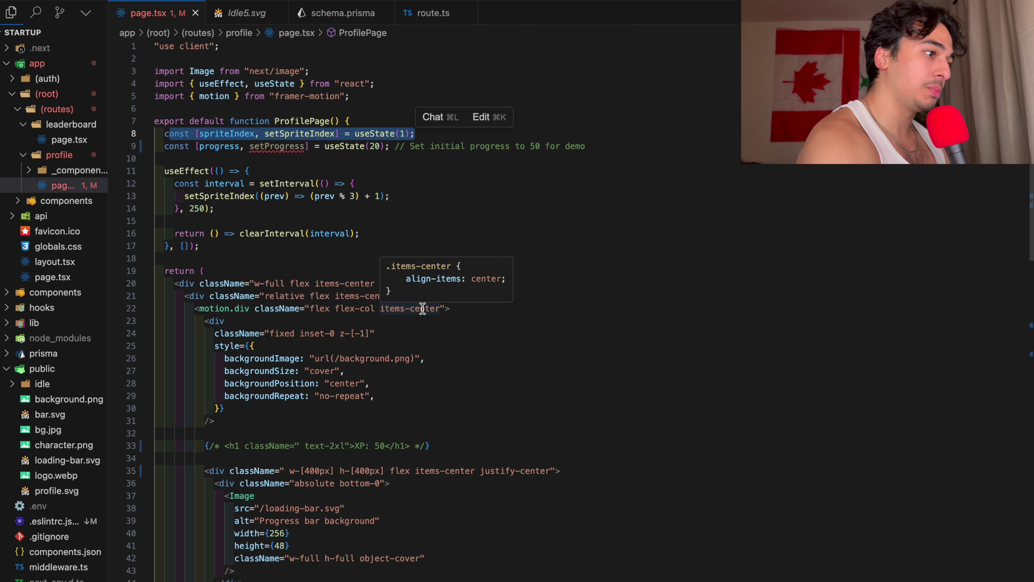
double_click(200, 208)
Check the Young Boy - Idle sprite row in the Figma file and return to page.tsx in the code editor
key(super+Tab)
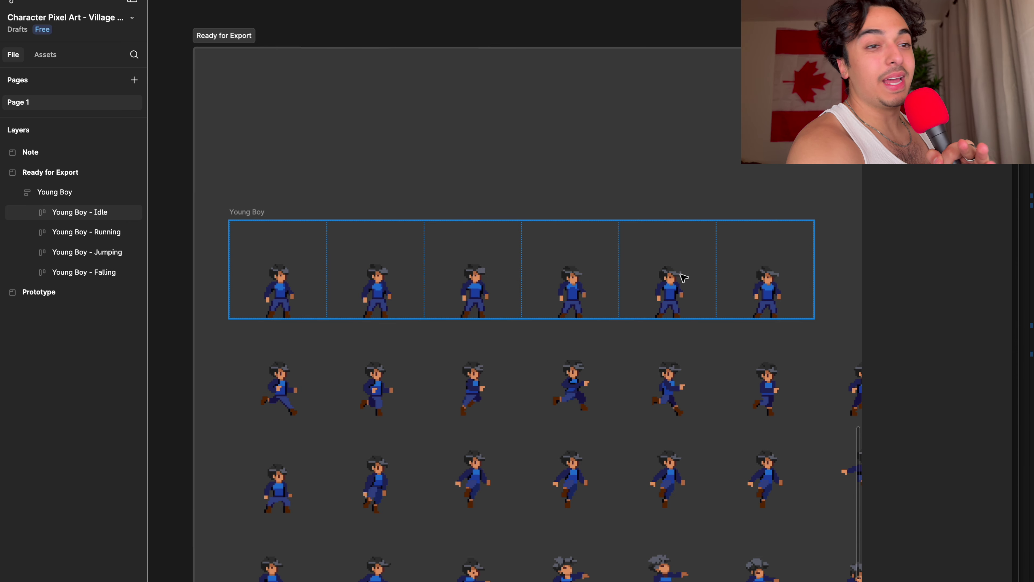
key(super+Tab)
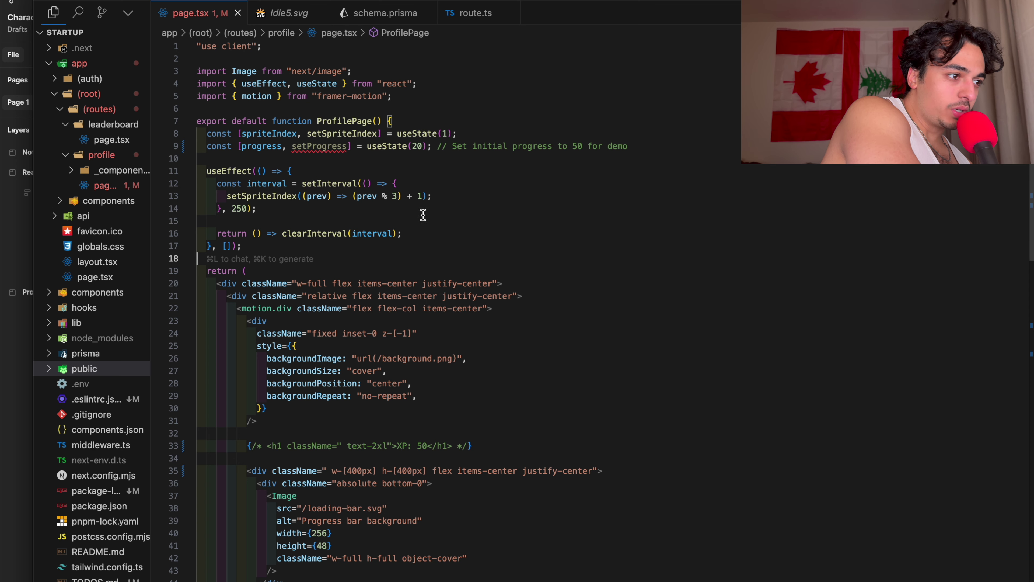
key(ctrl+alt+Return)
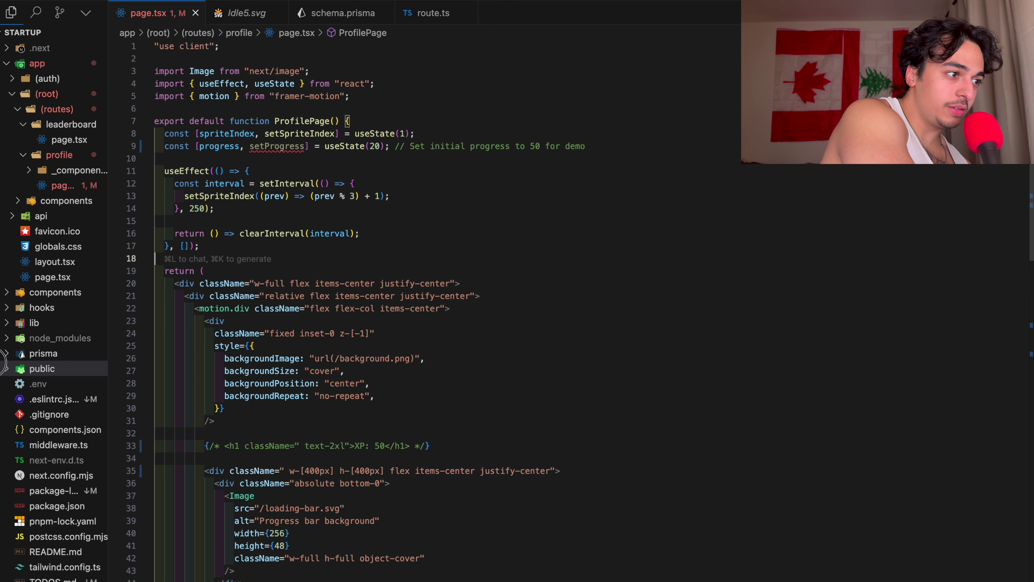
Highlight the prev % 3 expression in setSpriteIndex and bring up the browser's profile page to watch the idle animation
drag(396, 199, 326, 201)
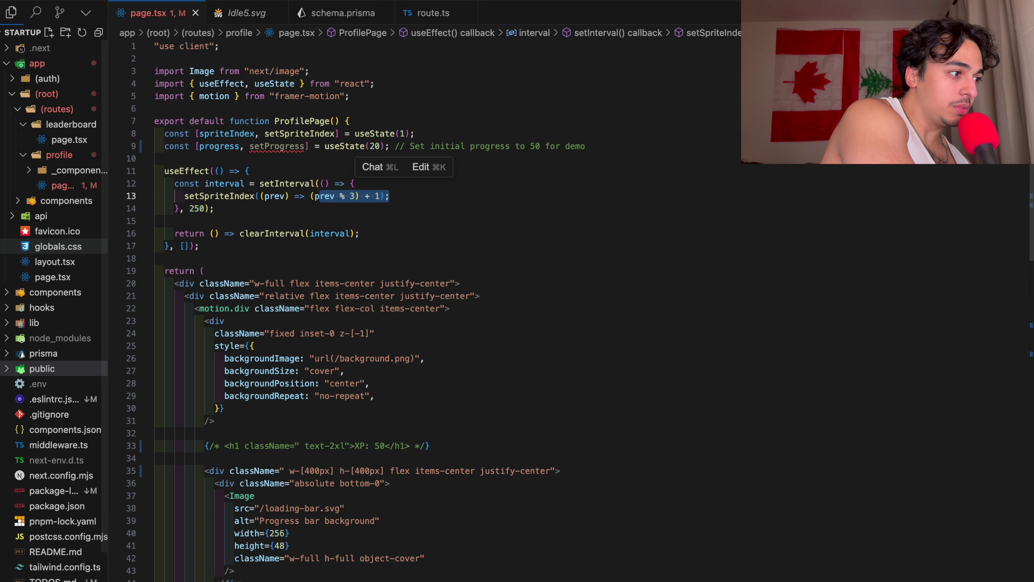
key(ctrl+alt+Return)
click(235, 254)
mouse_move(55, 337)
click(49, 373)
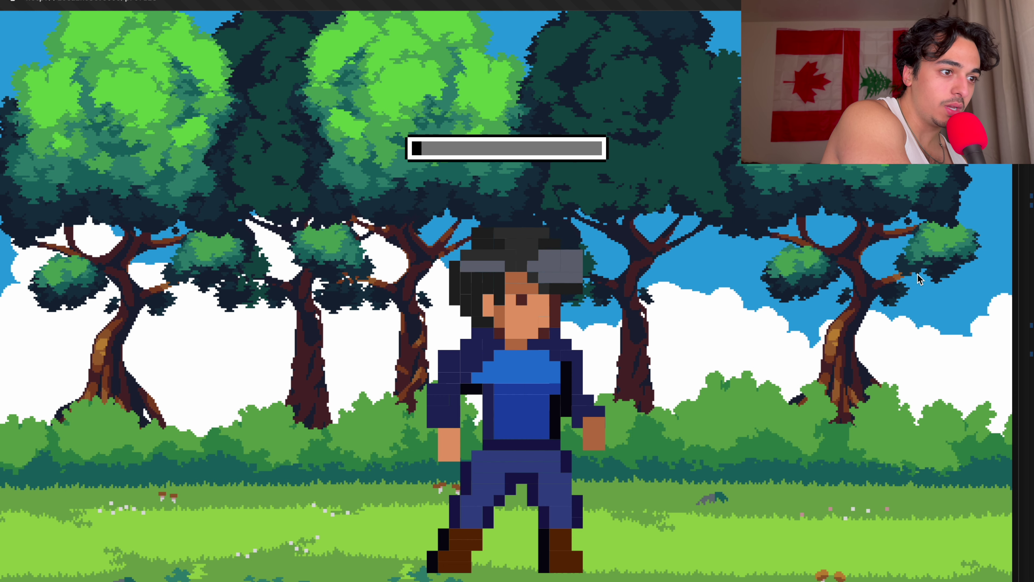
Try setting the sprite cycle modulo in setSpriteIndex to 5 and check the character animation on the profile page
key(super+Tab)
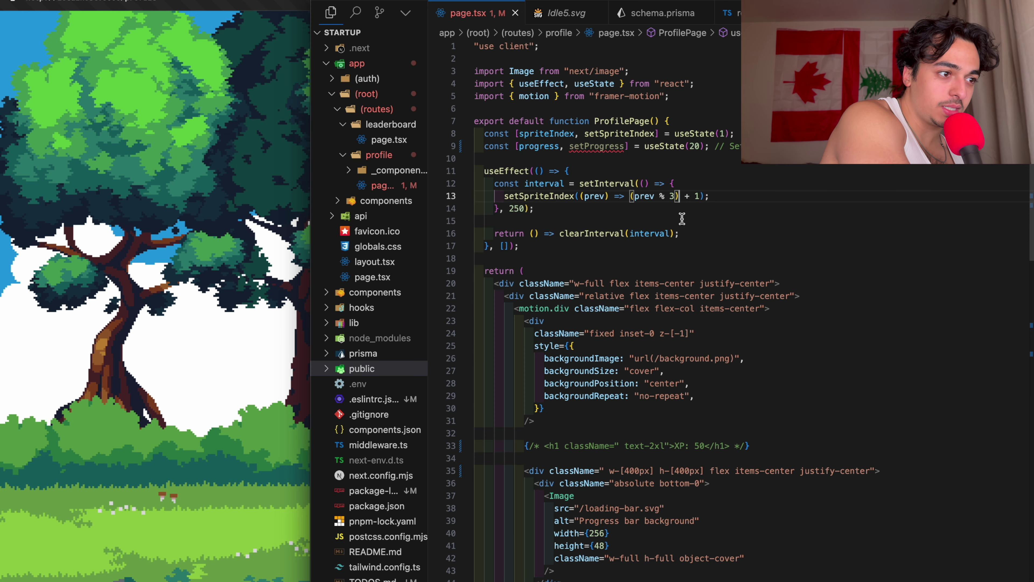
key(BackSpace)
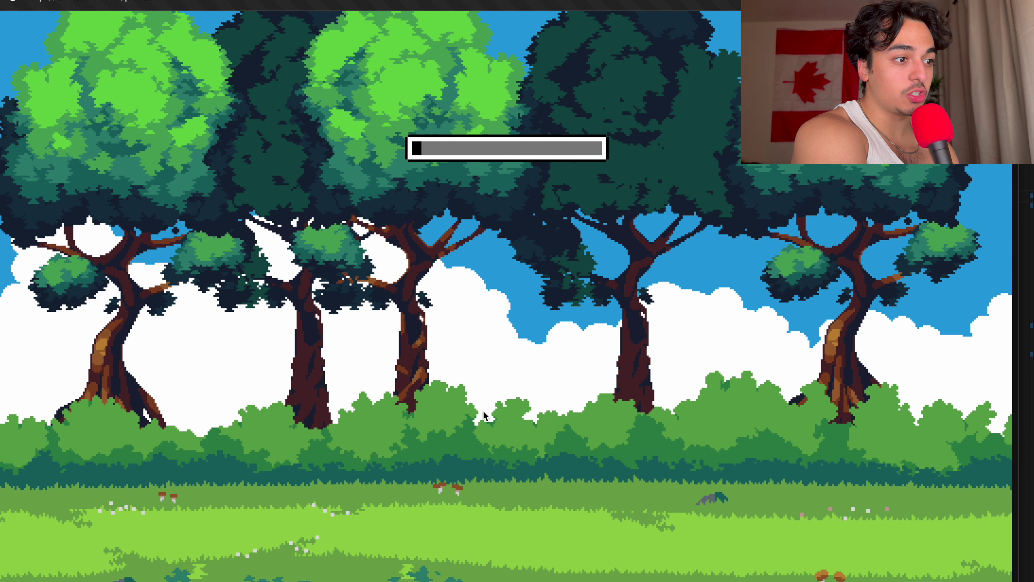
key(super+Tab)
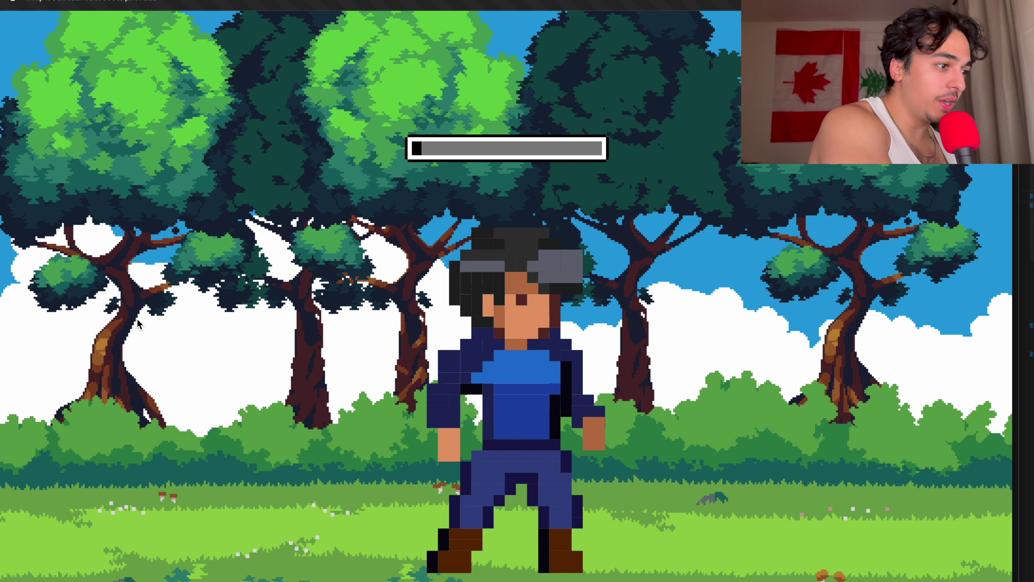
click(305, 346)
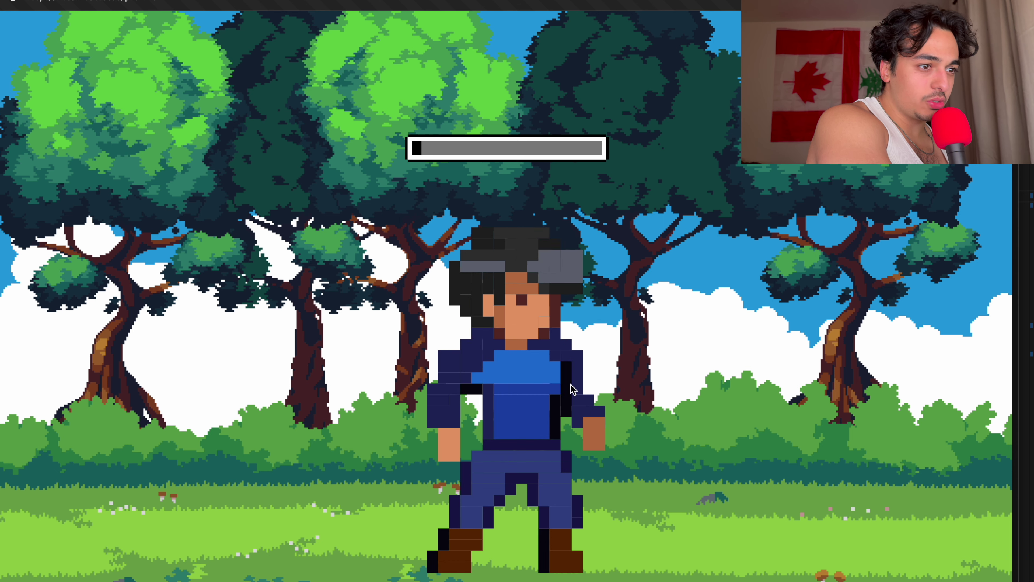
Return to page.tsx and set the modulo in setSpriteIndex back to 3
click(1020, 265)
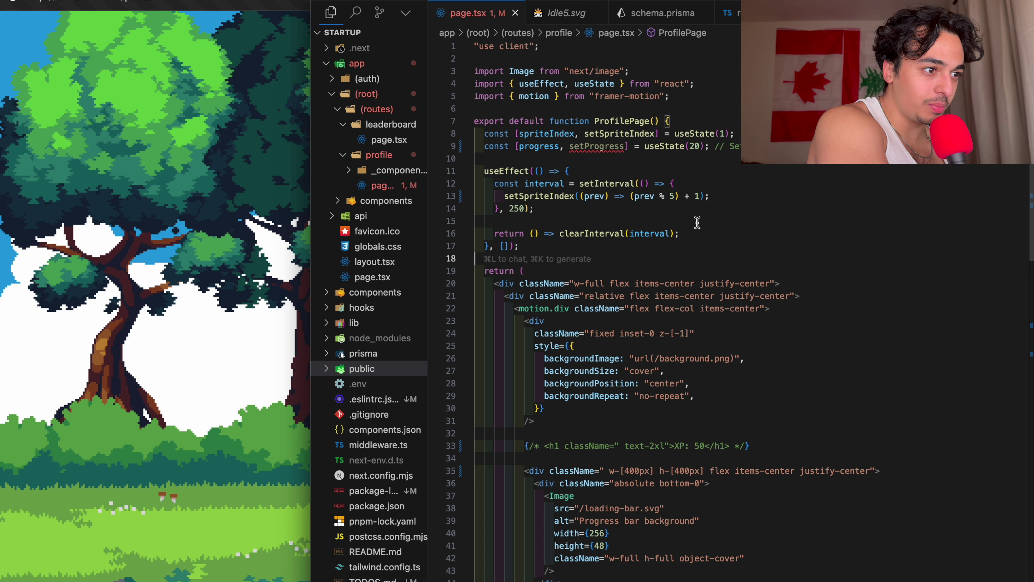
click(674, 196)
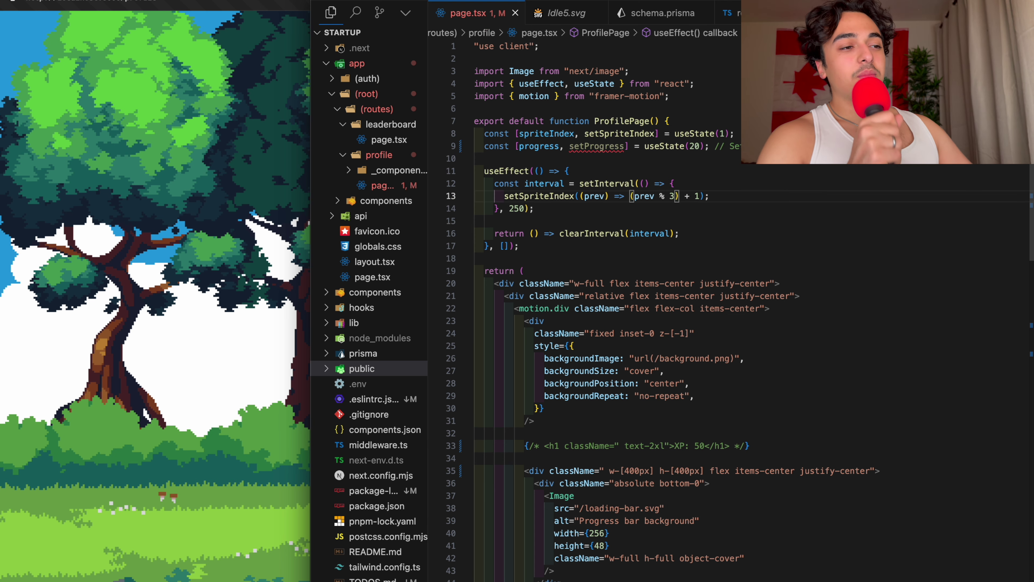